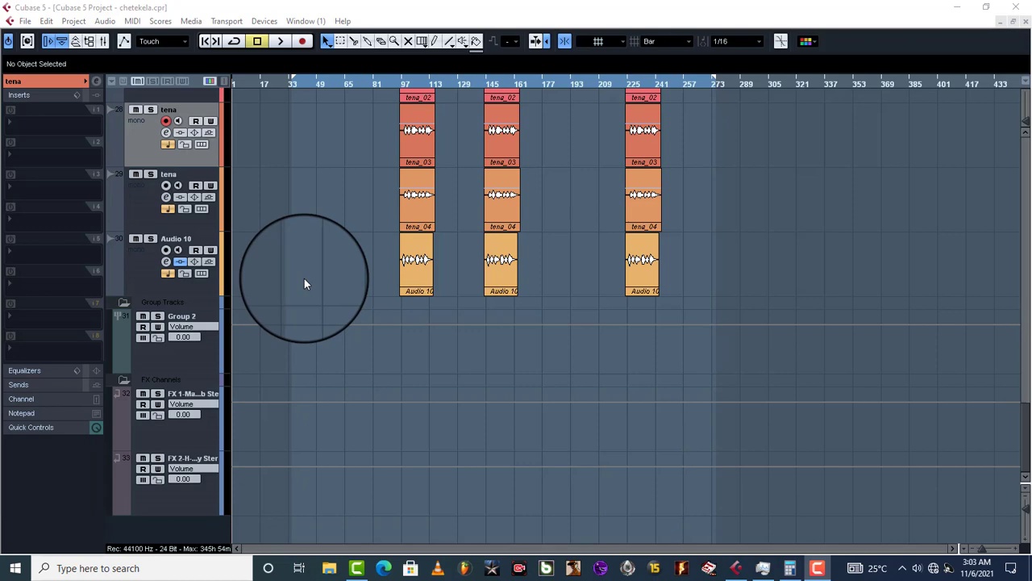
# Step: Select the FX 2-H-Delay Stereo channel and open its H-Delay and DoubleDelay editors side by side
pyautogui.press('Down')
pyautogui.press('Down')
pyautogui.press('Down')
pyautogui.press('Down')
pyautogui.press('Down')
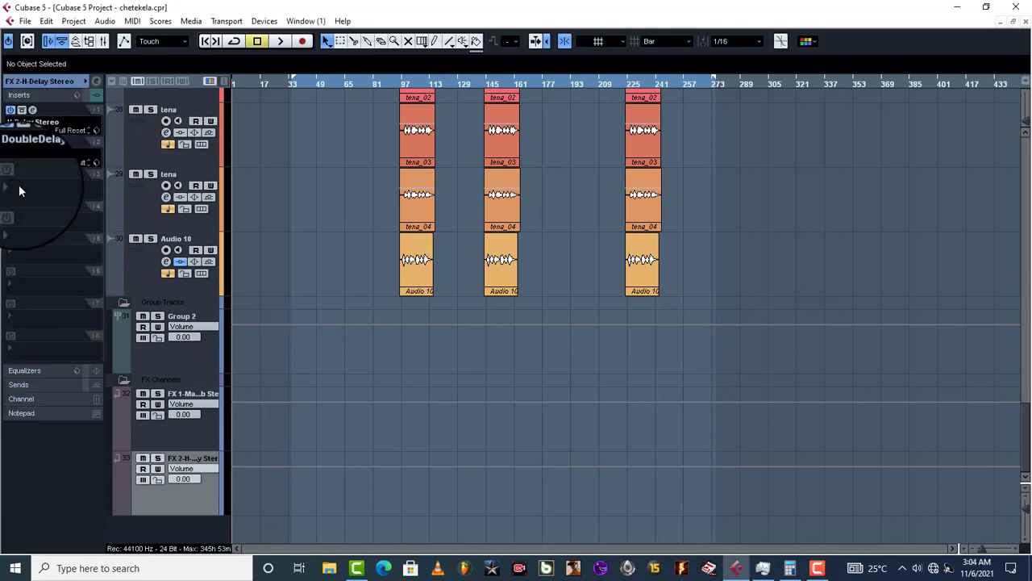
pyautogui.click(32, 109)
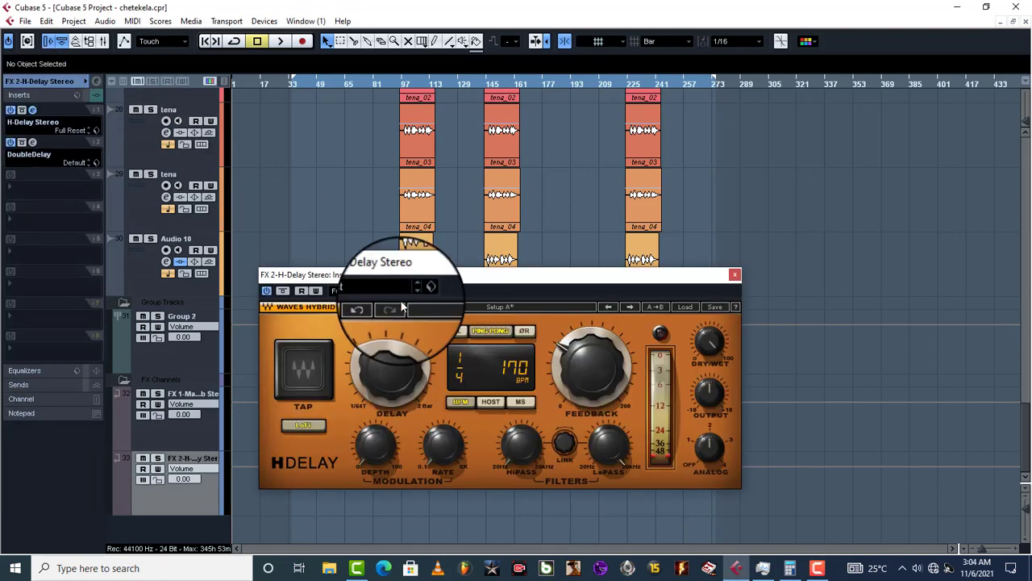
pyautogui.moveTo(432, 278); pyautogui.dragTo(305, 206)
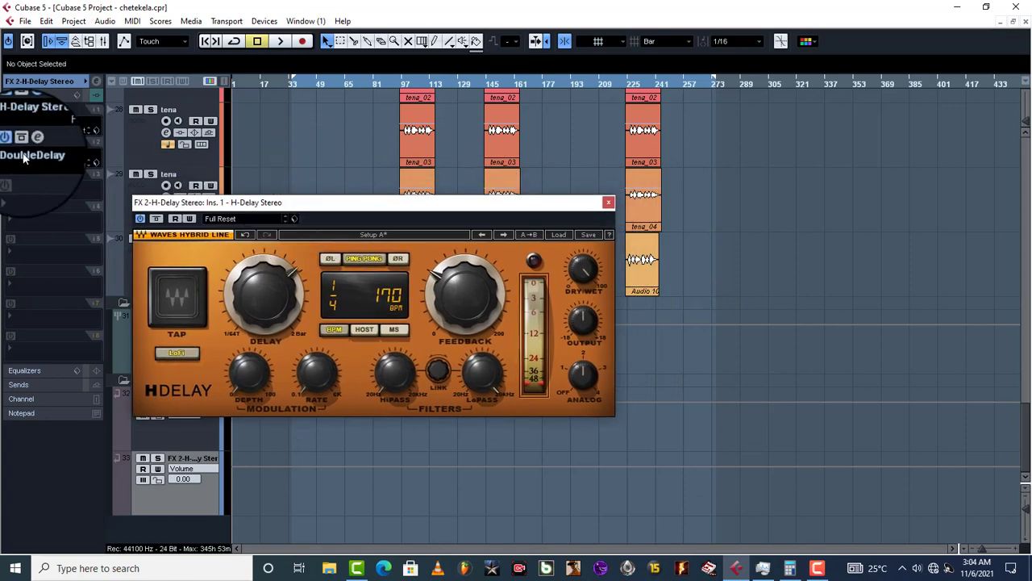
pyautogui.click(32, 143)
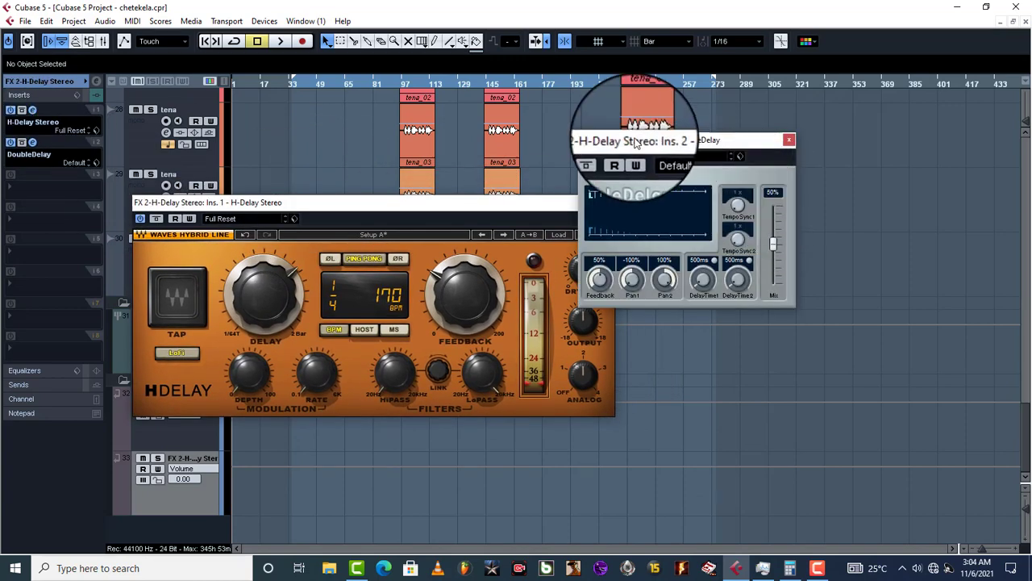
pyautogui.moveTo(643, 139); pyautogui.dragTo(728, 194)
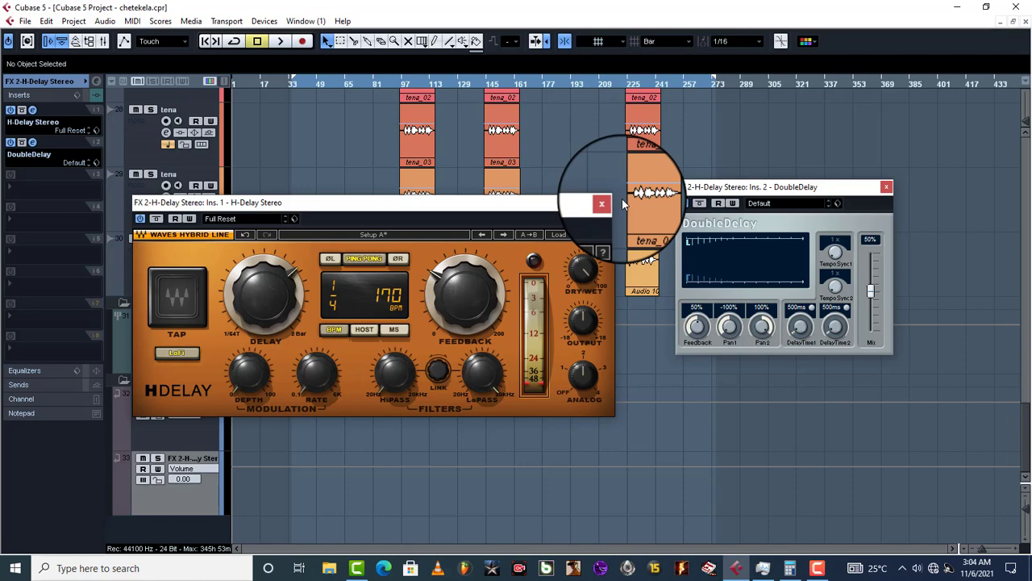
pyautogui.moveTo(522, 206); pyautogui.dragTo(521, 169)
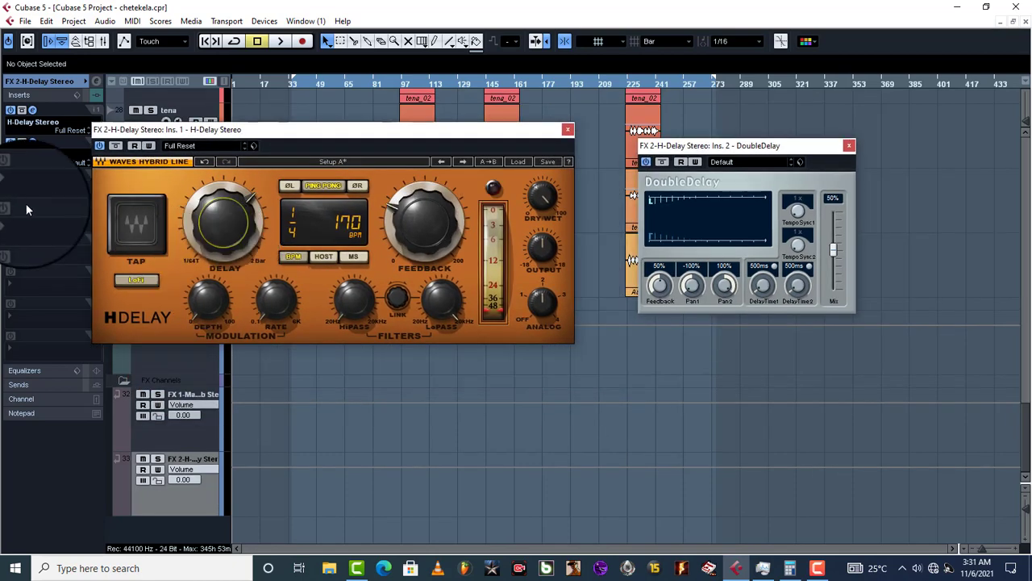
# Step: Load Reverb A from the Reverb category into insert slot 3
pyautogui.click(20, 192)
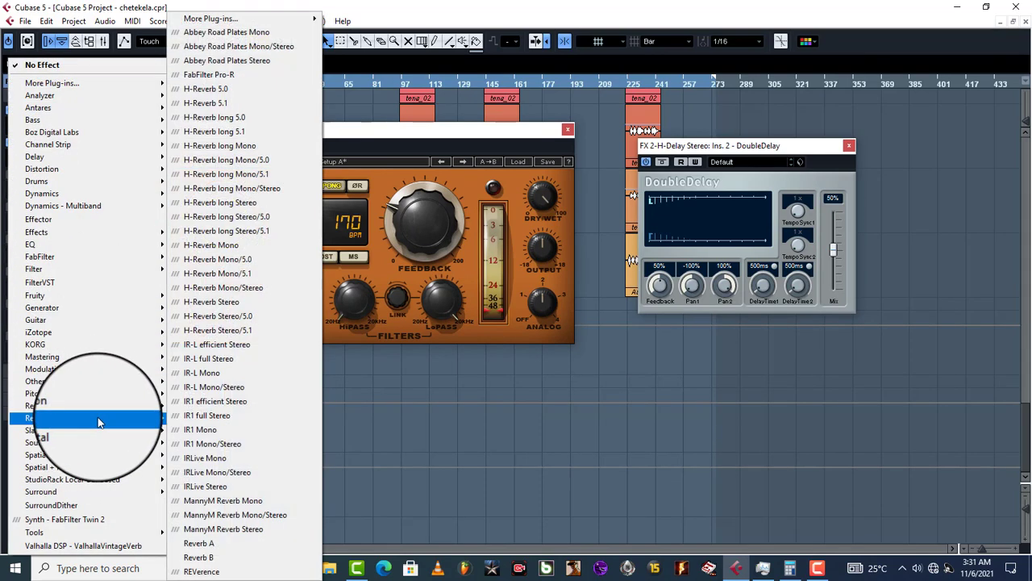
pyautogui.moveTo(88, 417)
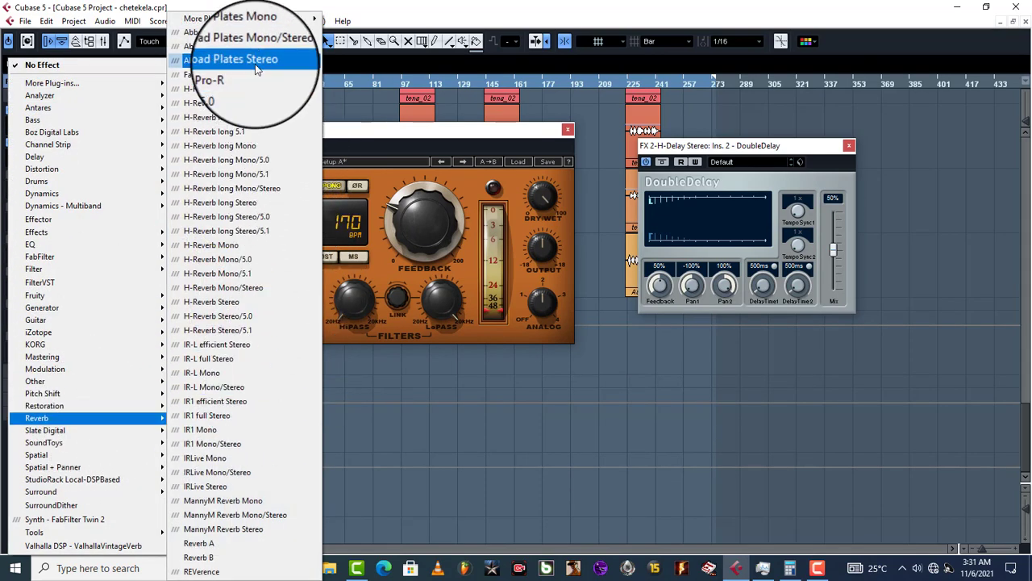
pyautogui.click(240, 541)
# Step: Arrange the Reverb A, DoubleDelay and H-Delay windows so all three are visible
pyautogui.moveTo(493, 221); pyautogui.dragTo(963, 149)
pyautogui.moveTo(812, 157); pyautogui.dragTo(769, 156)
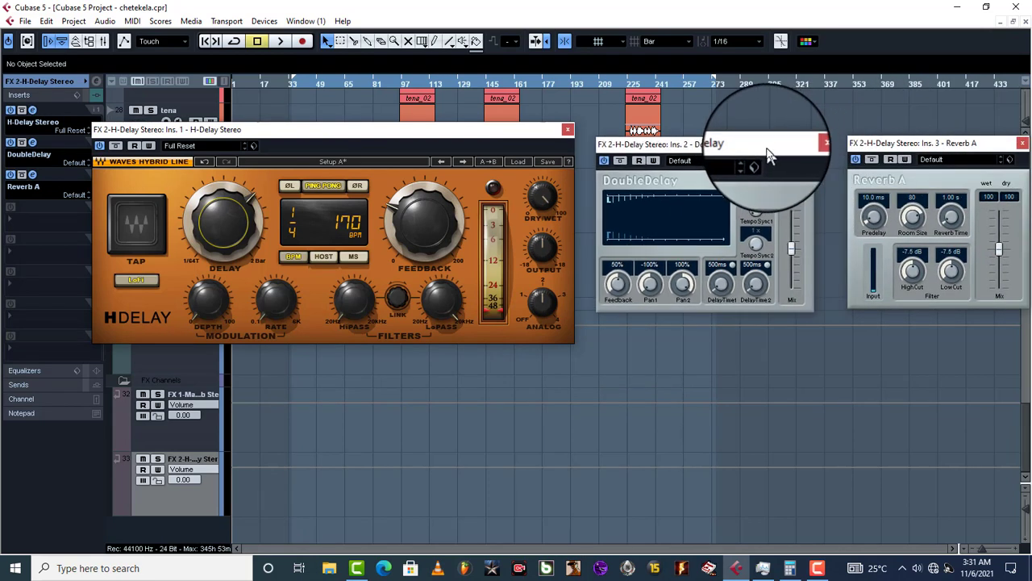
pyautogui.moveTo(929, 144); pyautogui.dragTo(961, 146)
pyautogui.moveTo(750, 153); pyautogui.dragTo(725, 153)
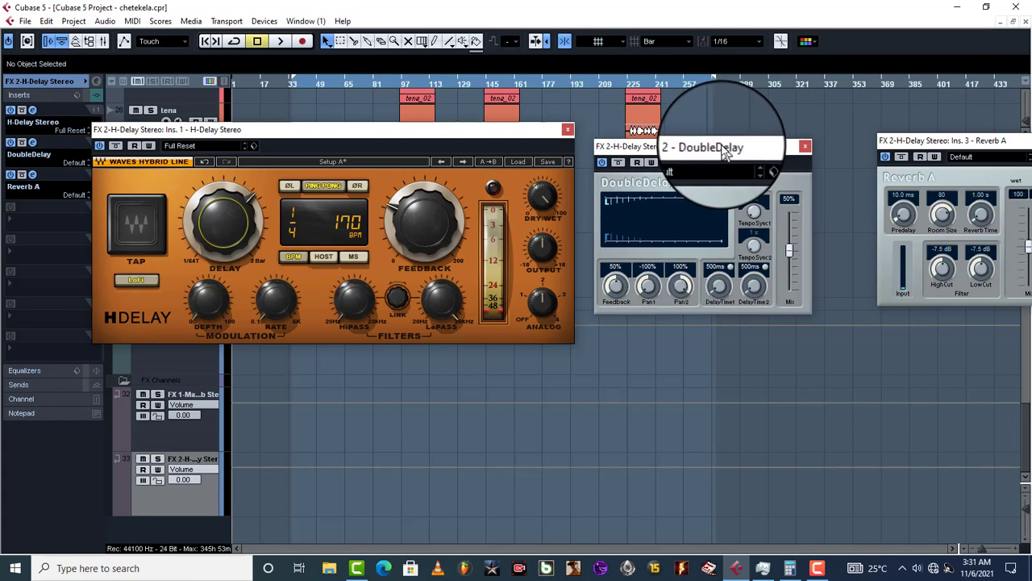
pyautogui.moveTo(450, 140)
pyautogui.mouseDown()
pyautogui.moveTo(472, 149)
pyautogui.moveTo(443, 145)
pyautogui.moveTo(443, 154)
pyautogui.mouseUp()
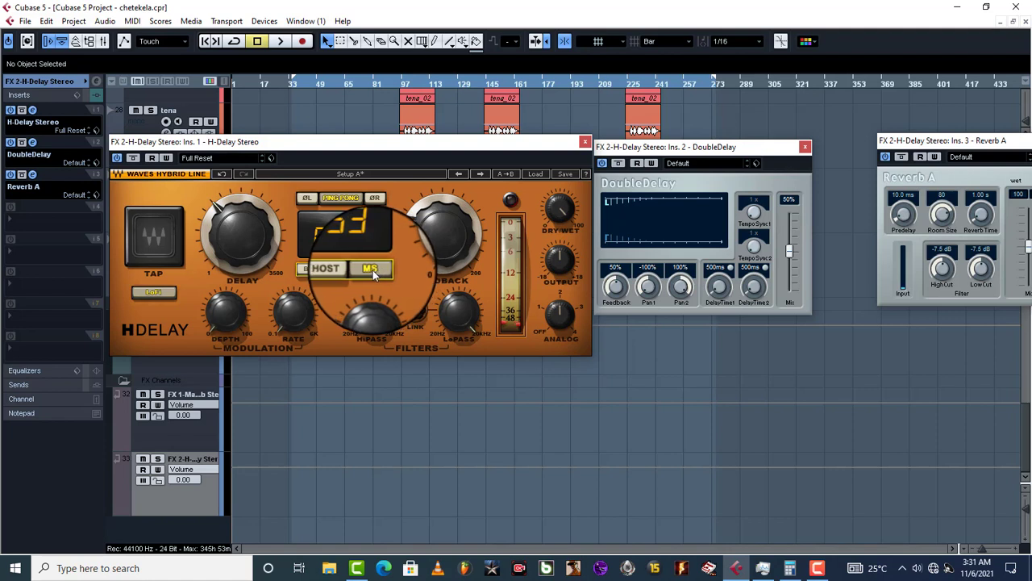
# Step: Confirm the H-Delay 1/4 note at 170 BPM reads 0353 ms, then return it to BPM sync
pyautogui.click(311, 271)
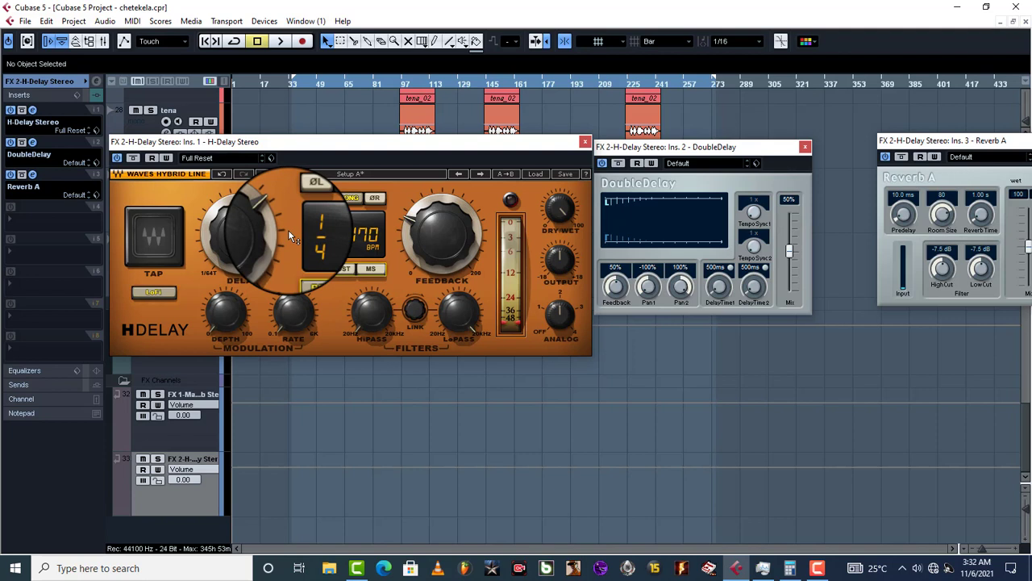
pyautogui.click(372, 270)
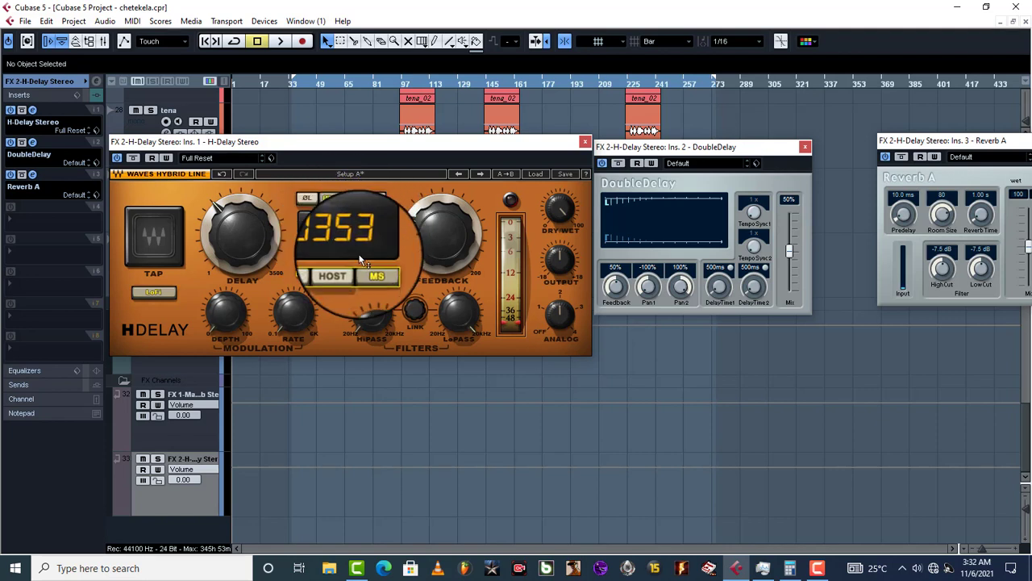
pyautogui.click(313, 269)
pyautogui.moveTo(735, 152); pyautogui.dragTo(758, 162)
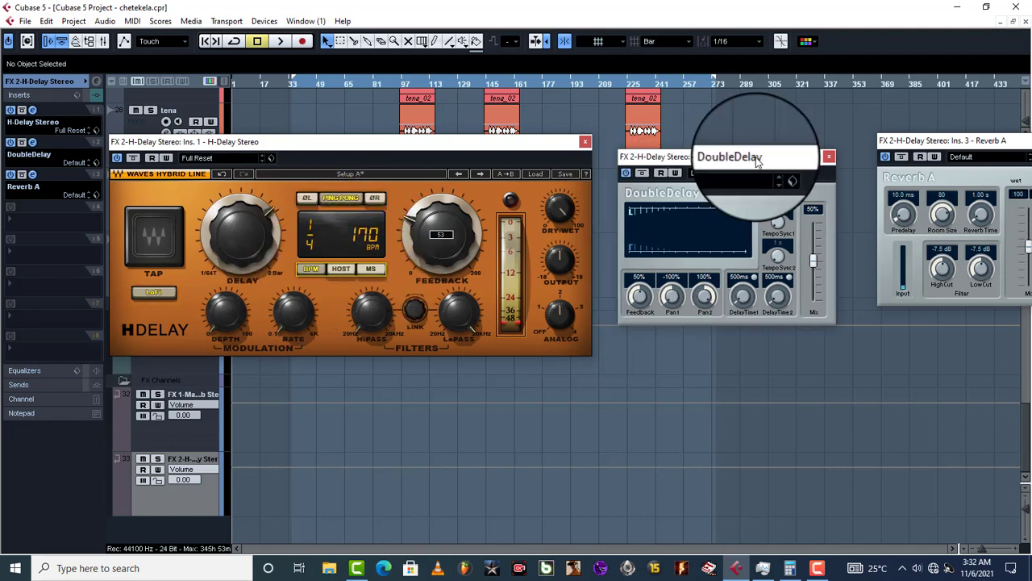
# Step: Tempo-sync DoubleDelay's DelayTime1 and DelayTime2 and set both to 1/4
pyautogui.click(755, 278)
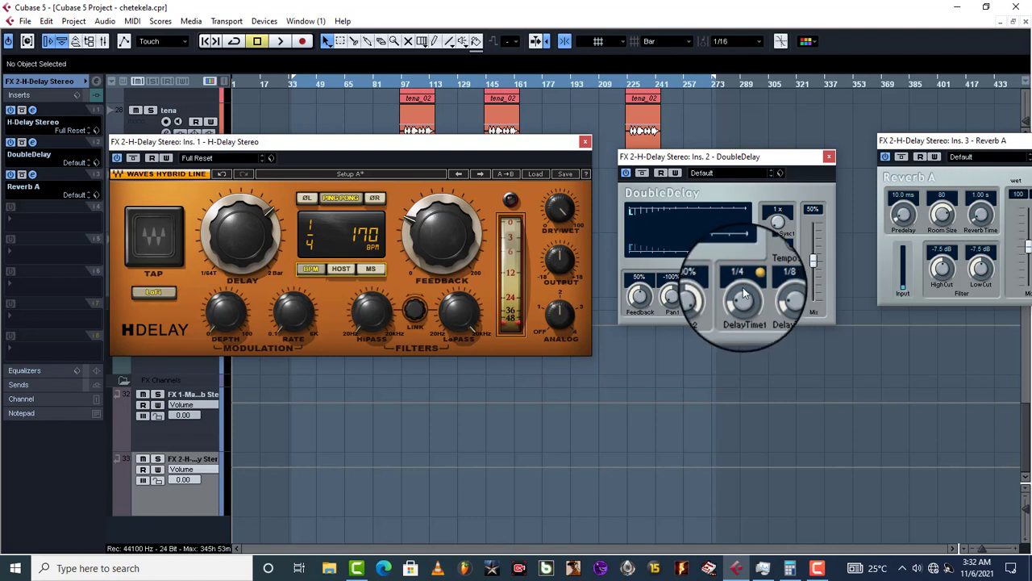
pyautogui.scroll(2, 743, 287)
pyautogui.scroll(1, 743, 310)
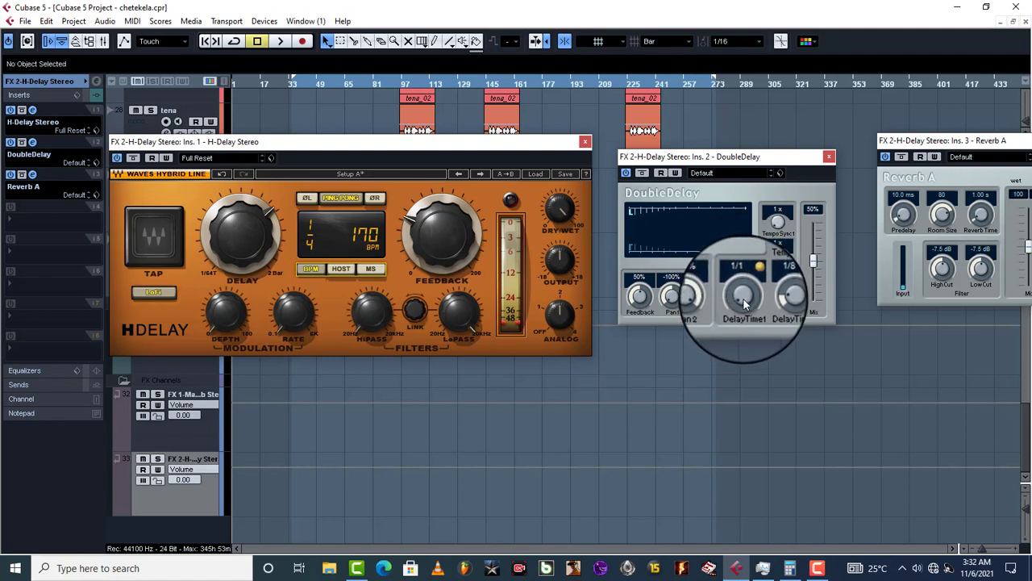
pyautogui.scroll(-2, 742, 303)
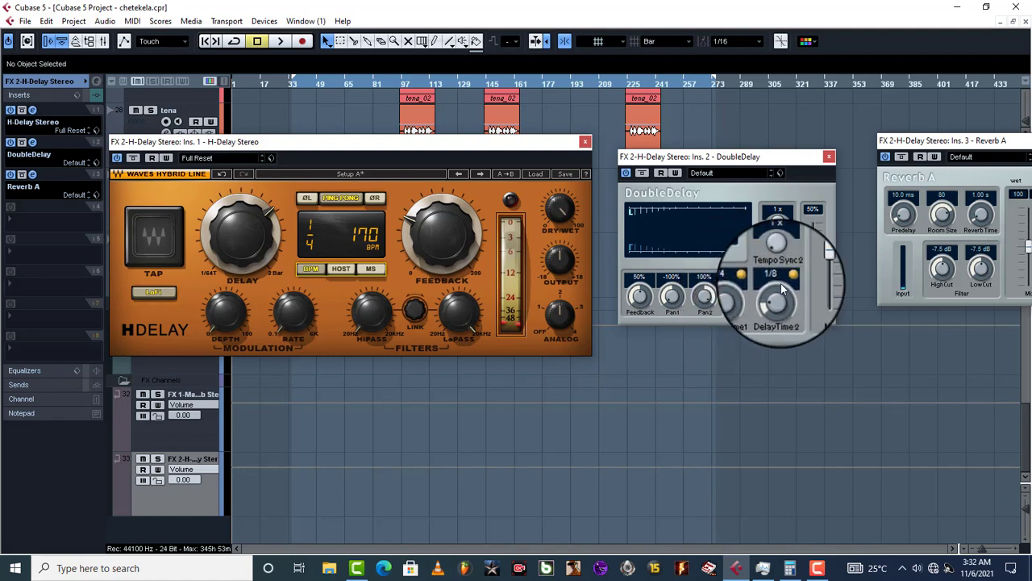
pyautogui.scroll(1, 776, 305)
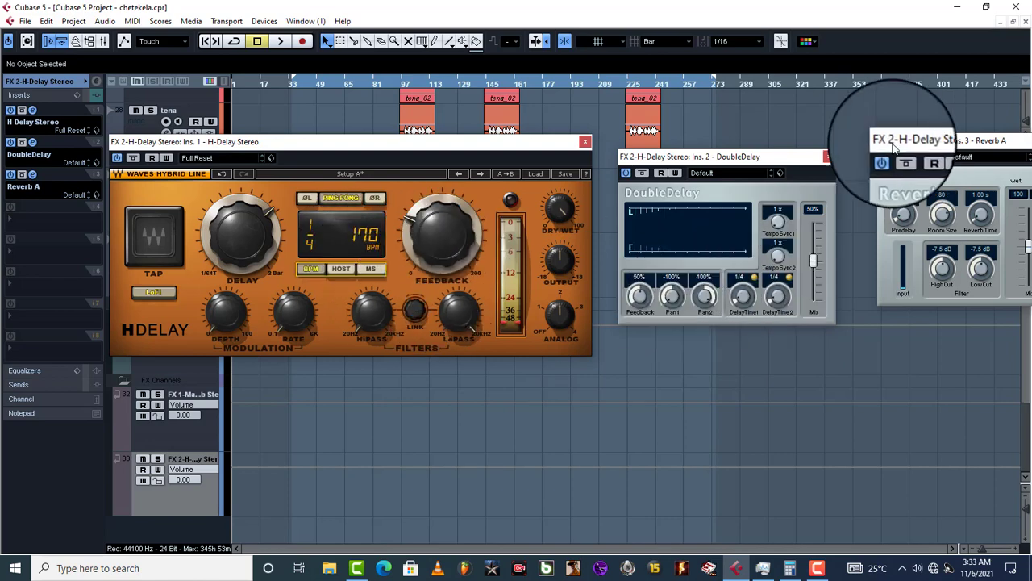
# Step: Move the Reverb A and DoubleDelay windows fully into view and switch H-Delay to read 353 ms
pyautogui.moveTo(942, 143); pyautogui.dragTo(898, 129)
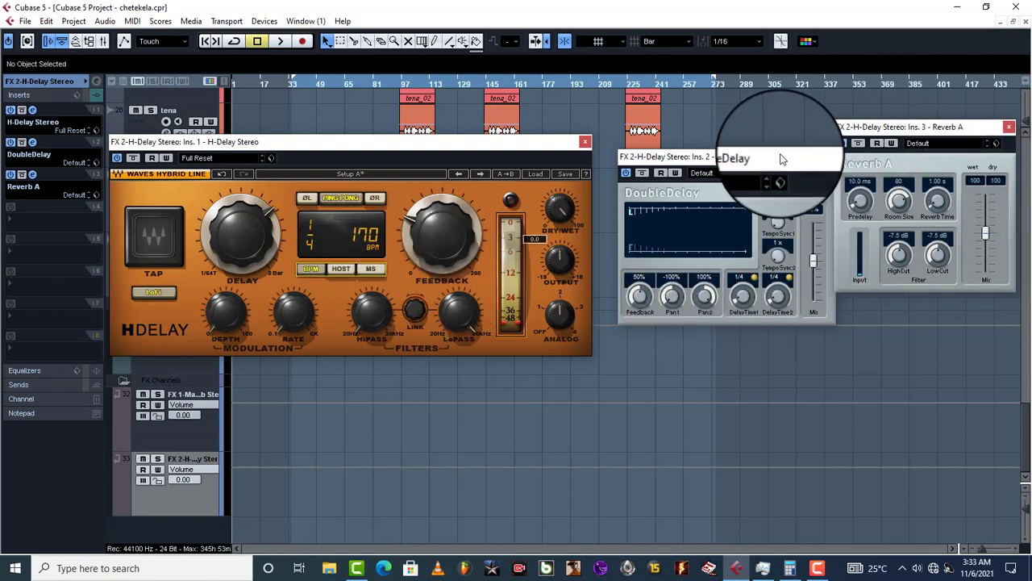
pyautogui.moveTo(786, 163); pyautogui.dragTo(679, 160)
pyautogui.moveTo(912, 127); pyautogui.dragTo(865, 155)
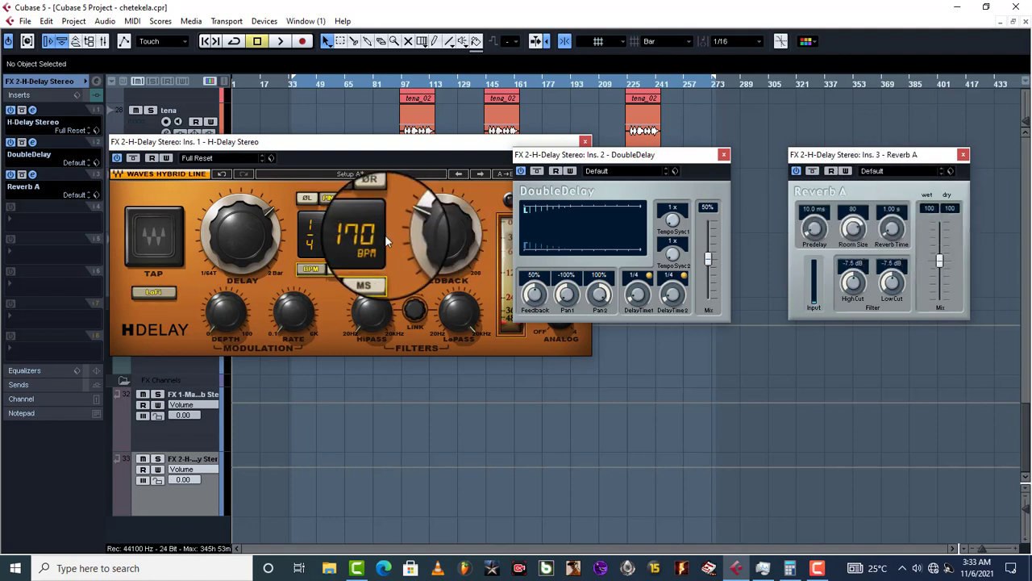
pyautogui.click(374, 271)
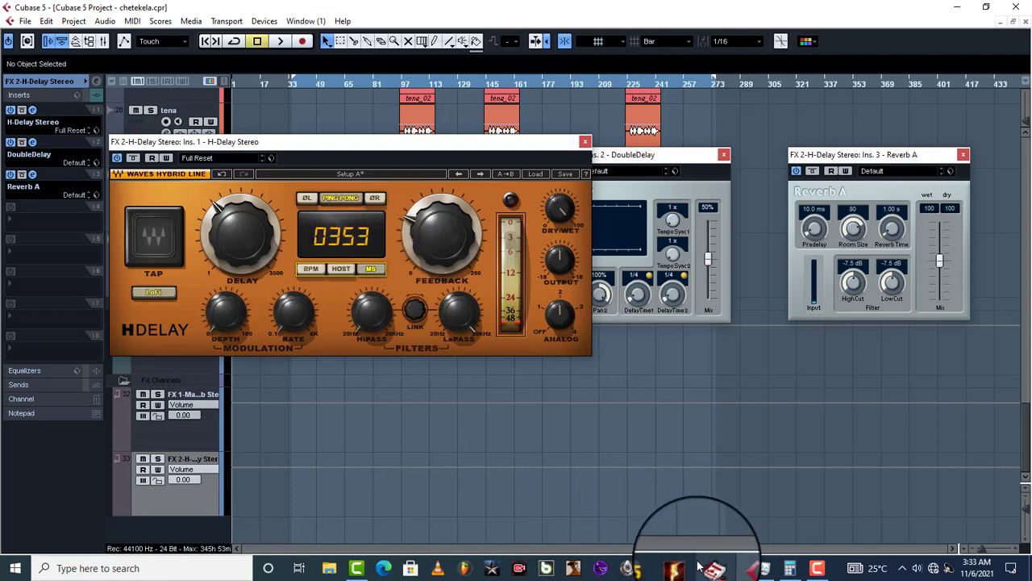
# Step: Open Calculator, clear it and enter 60000 as the dividend
pyautogui.click(790, 568)
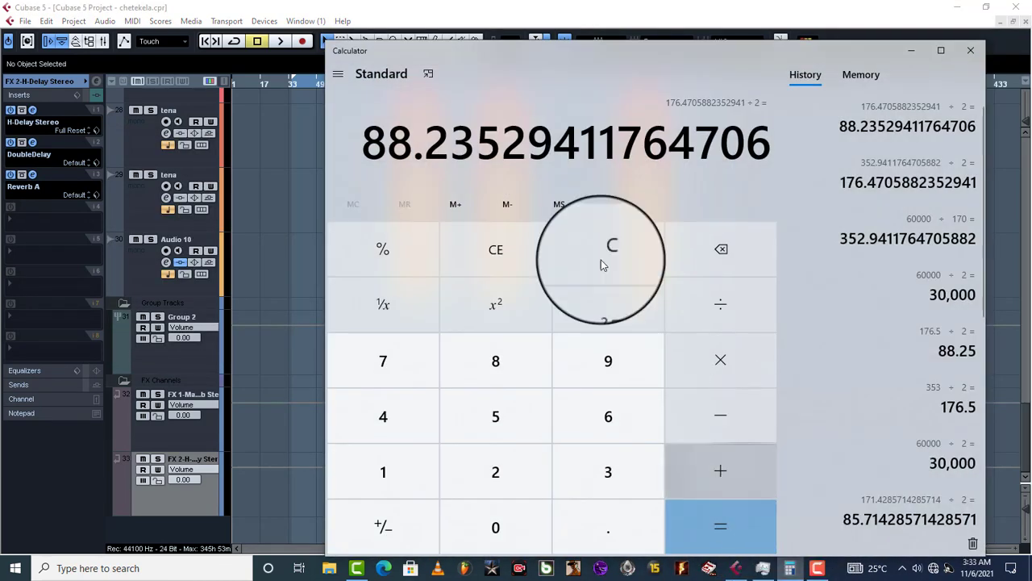
pyautogui.click(600, 256)
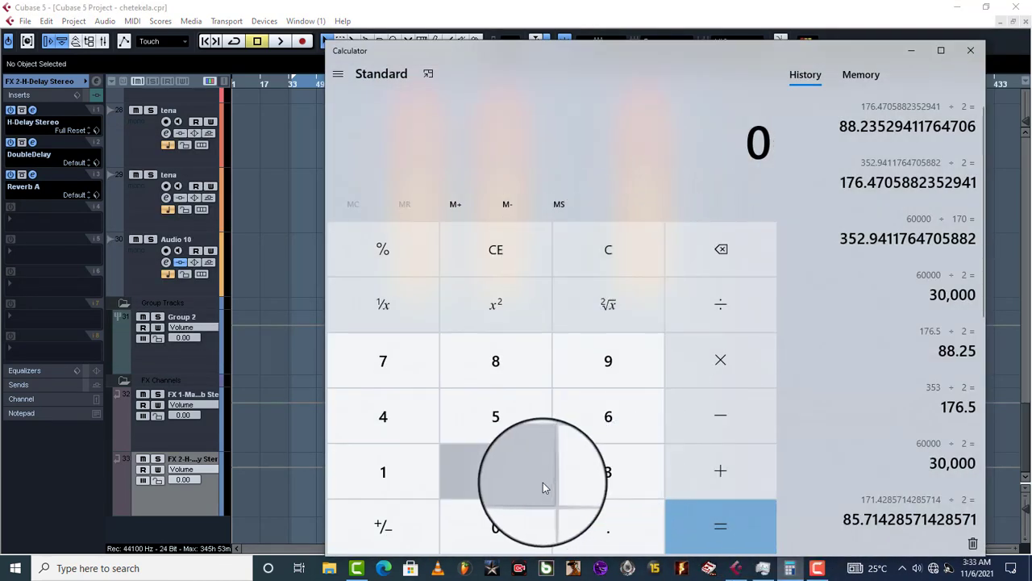
pyautogui.click(601, 427)
pyautogui.doubleClick(510, 535)
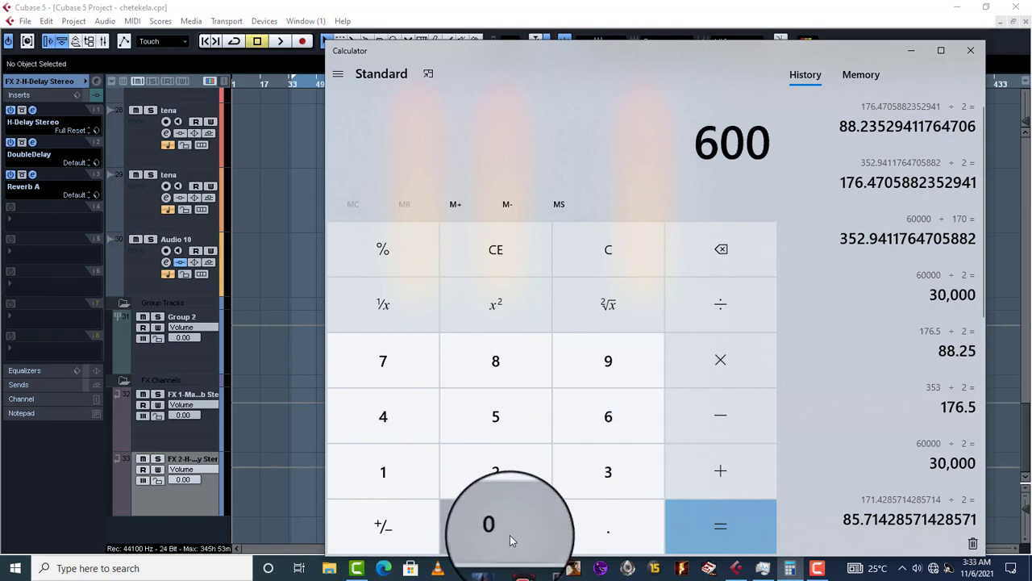
pyautogui.click(510, 535)
pyautogui.click(510, 535)
pyautogui.press('+')
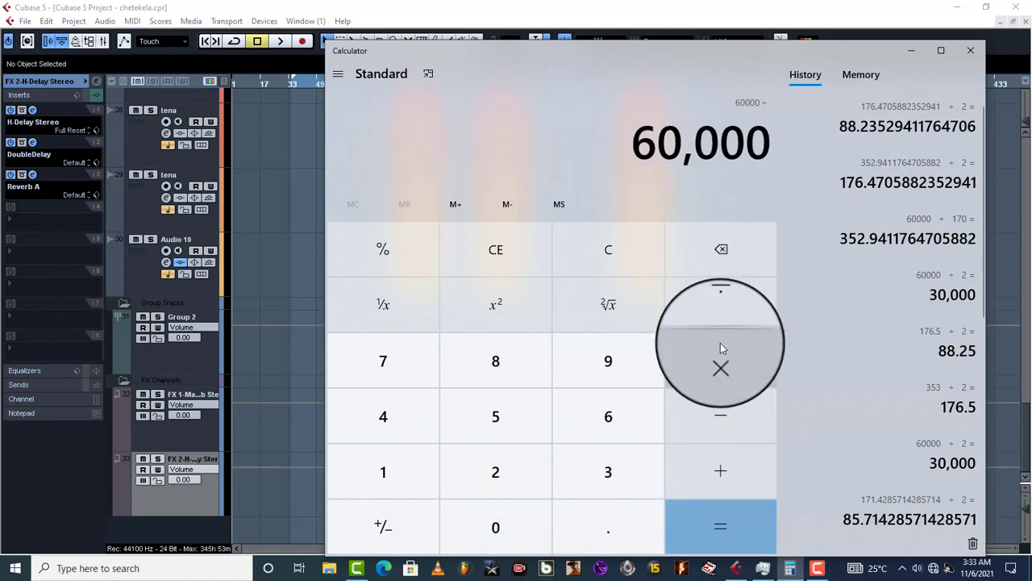
# Step: Divide by 170 to get 352.94 ms per quarter note
pyautogui.click(402, 480)
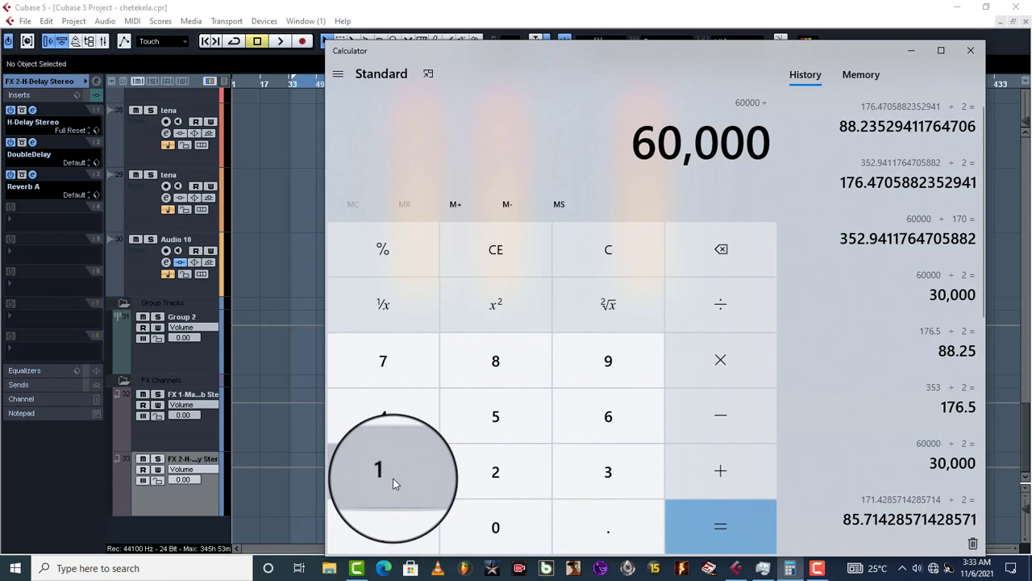
pyautogui.click(392, 383)
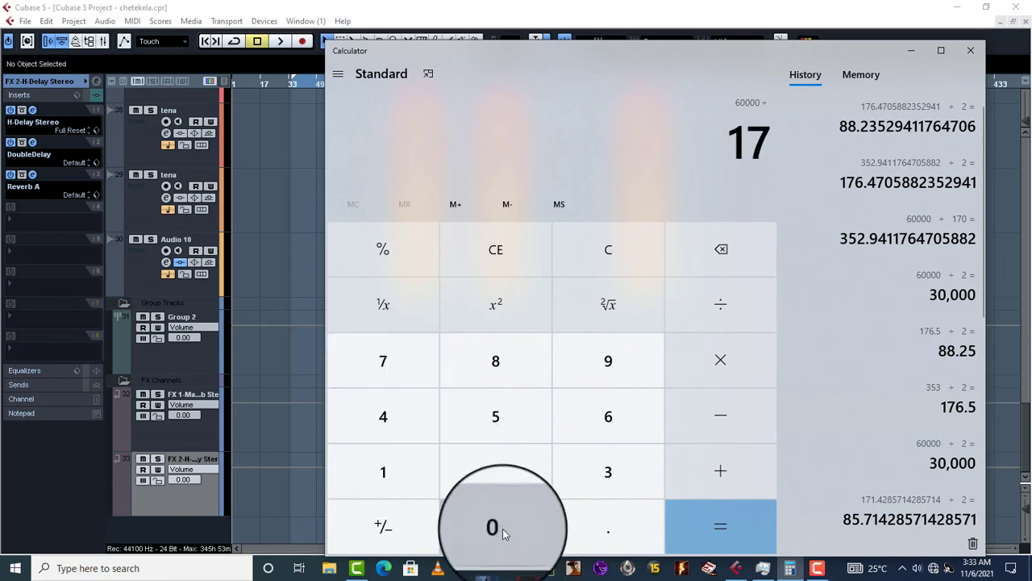
pyautogui.click(502, 528)
pyautogui.click(717, 525)
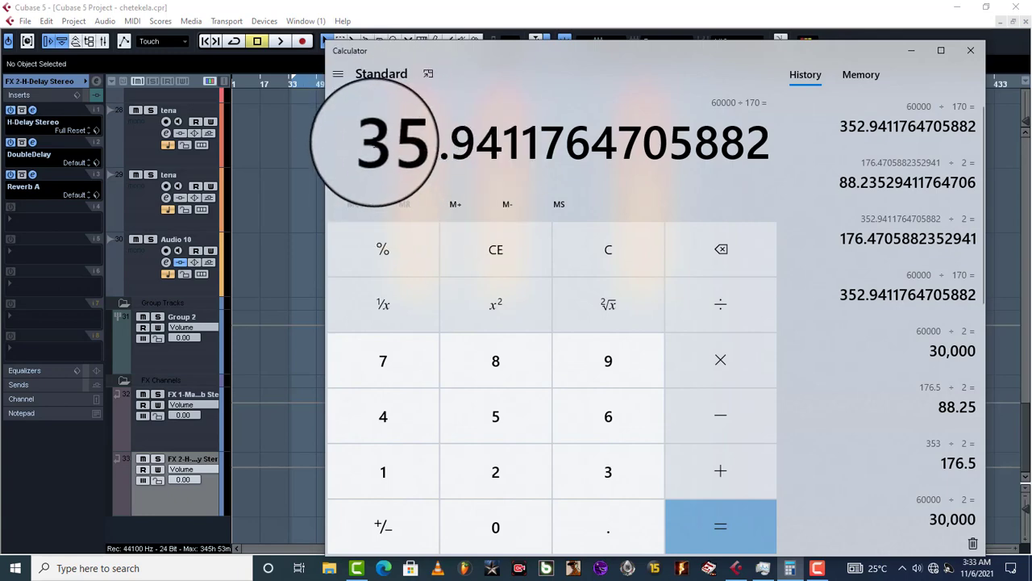
# Step: Back in Cubase, recheck the 353 ms result and switch H-Delay to 170 BPM tempo sync
pyautogui.click(262, 252)
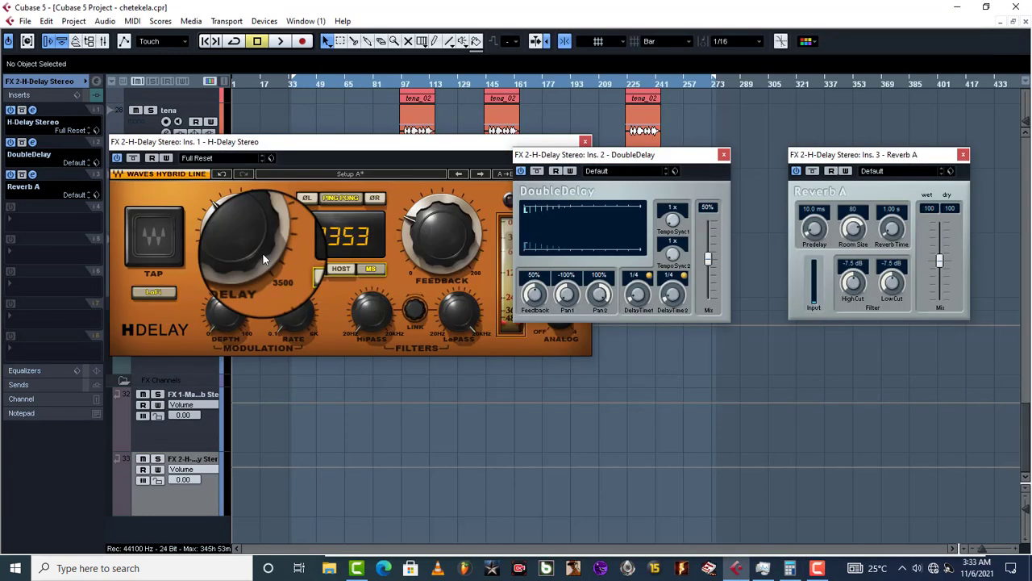
pyautogui.click(303, 149)
pyautogui.moveTo(380, 147)
pyautogui.mouseDown()
pyautogui.moveTo(372, 129)
pyautogui.moveTo(363, 139)
pyautogui.mouseUp()
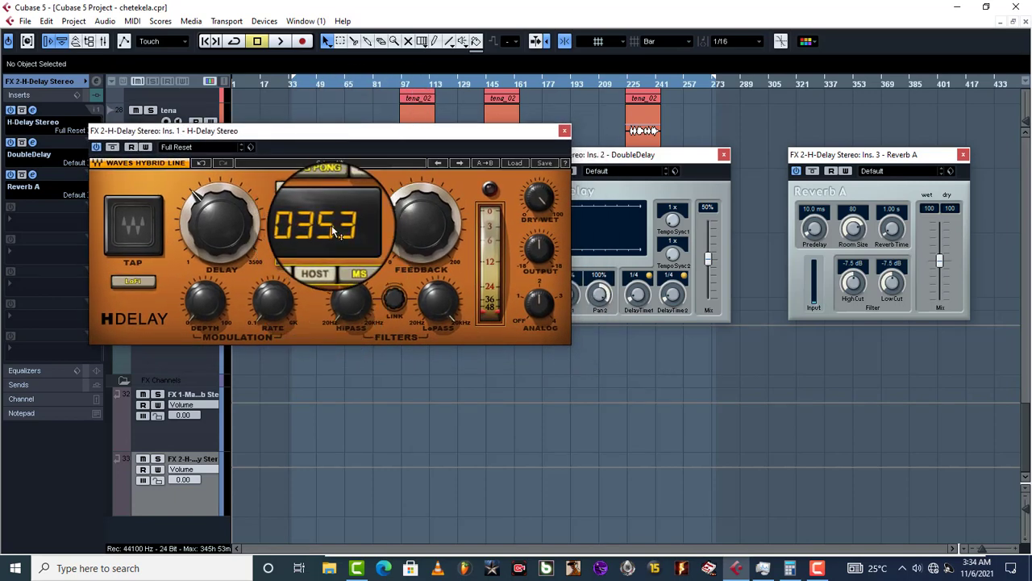
pyautogui.click(791, 569)
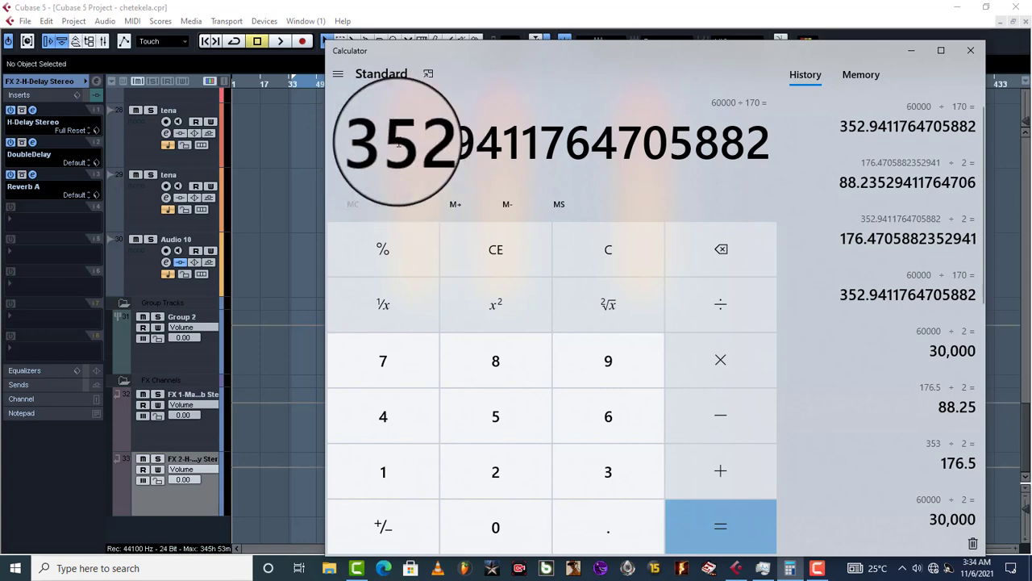
pyautogui.click(297, 176)
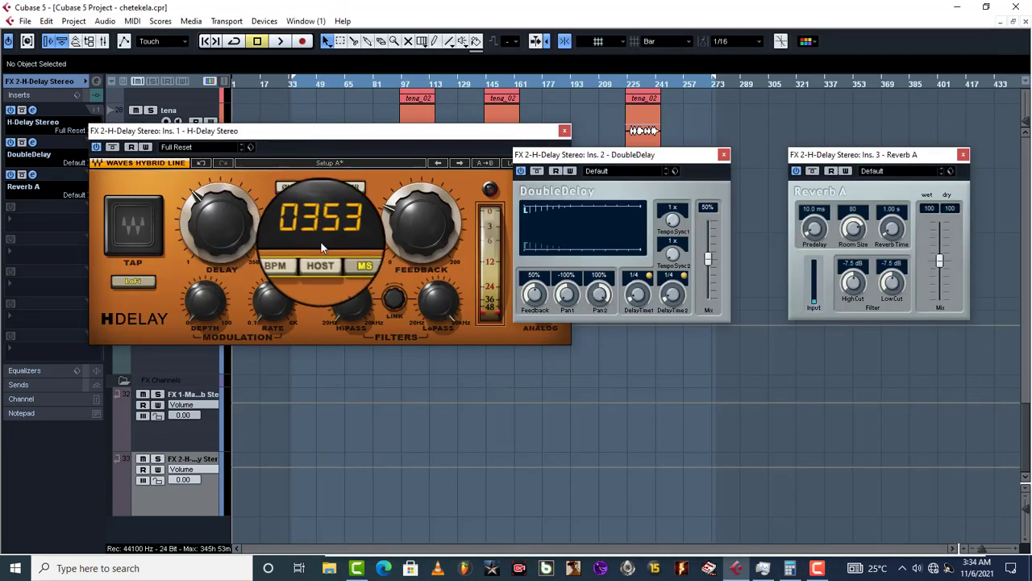
pyautogui.click(288, 258)
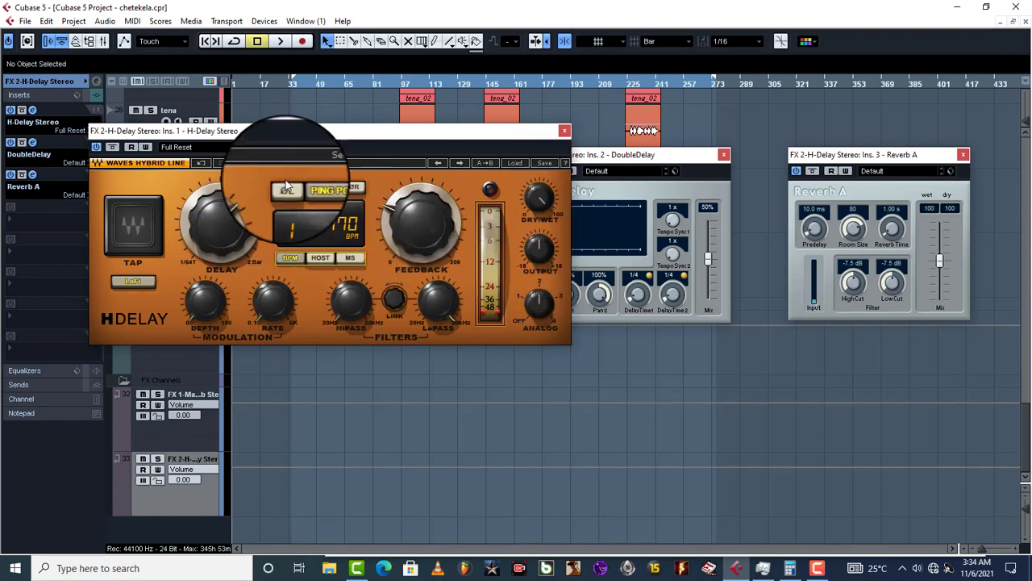
# Step: Switch H-Delay back to milliseconds so it reads 353 ms
pyautogui.click(350, 258)
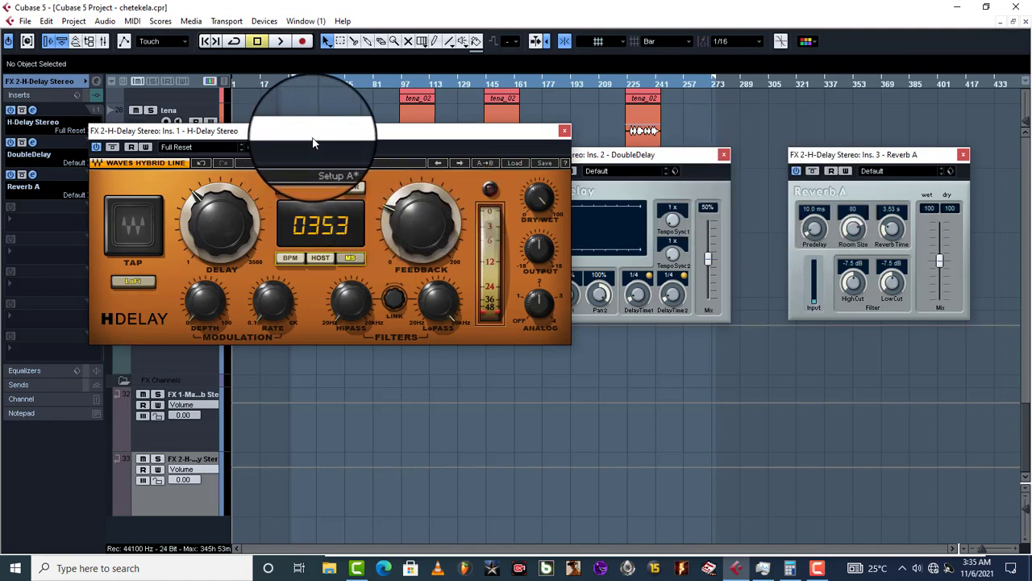
# Step: Put H-Delay in BPM sync at 1/4 and check that division's length in milliseconds
pyautogui.click(291, 258)
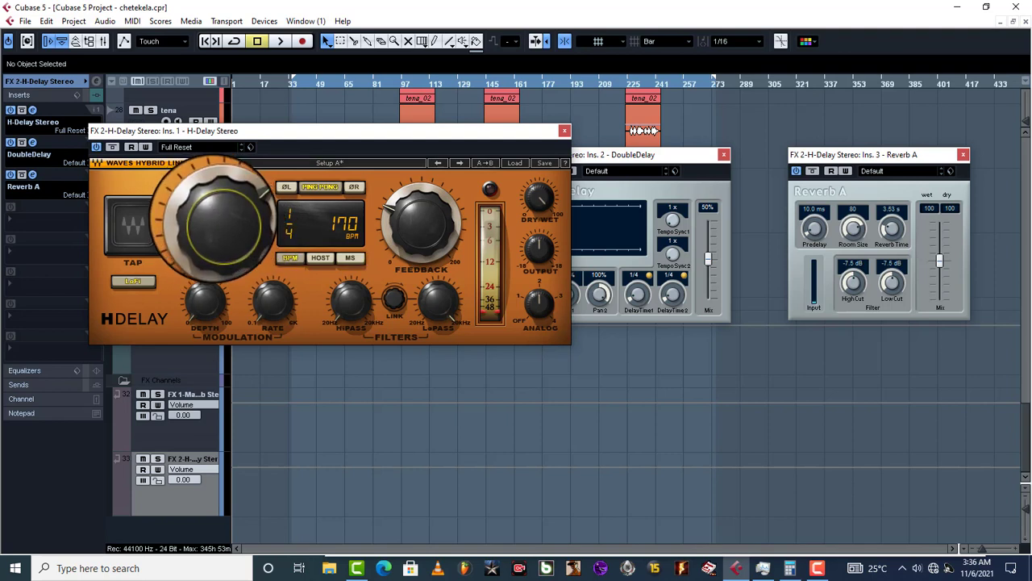
pyautogui.scroll(-2, 218, 222)
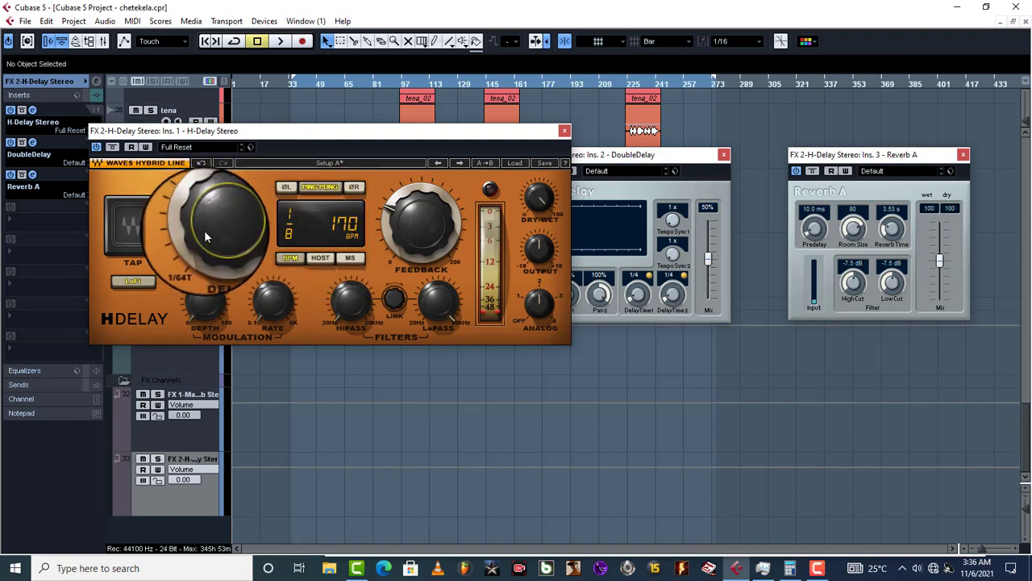
pyautogui.scroll(2, 206, 228)
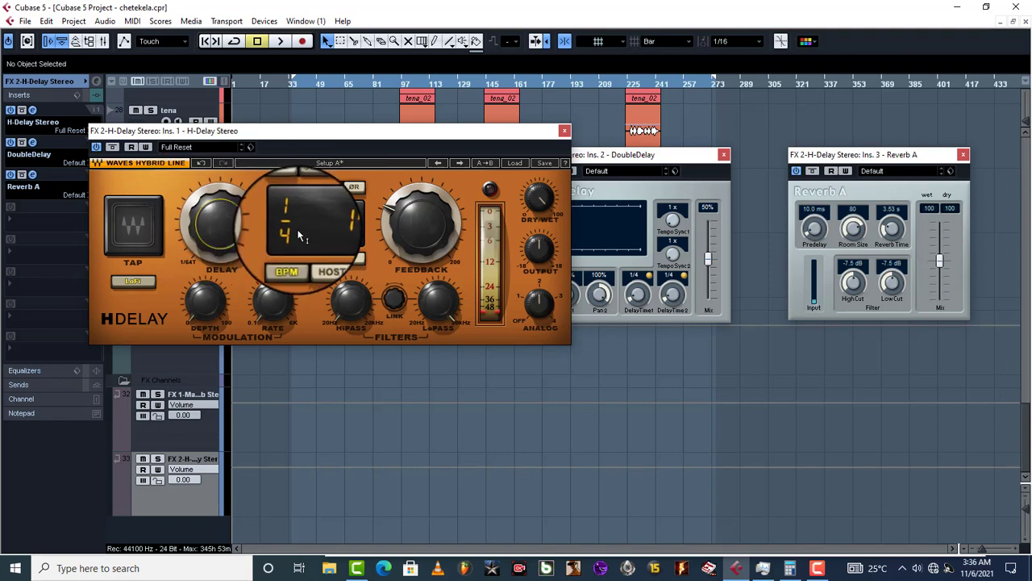
pyautogui.click(350, 257)
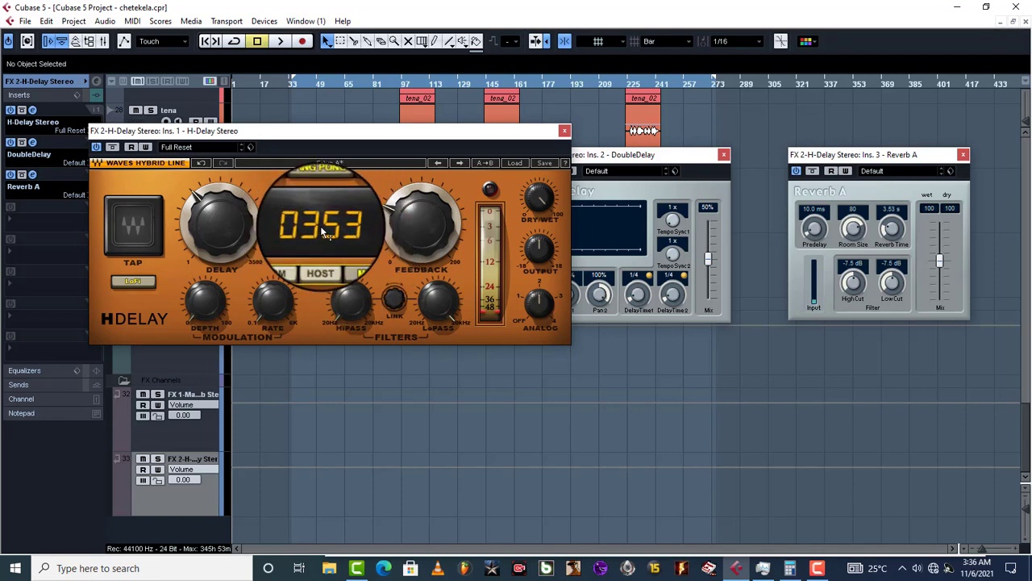
# Step: Compare the 1/4T and 1/8D divisions in milliseconds, ending BPM-synced at 1/8D
pyautogui.click(292, 258)
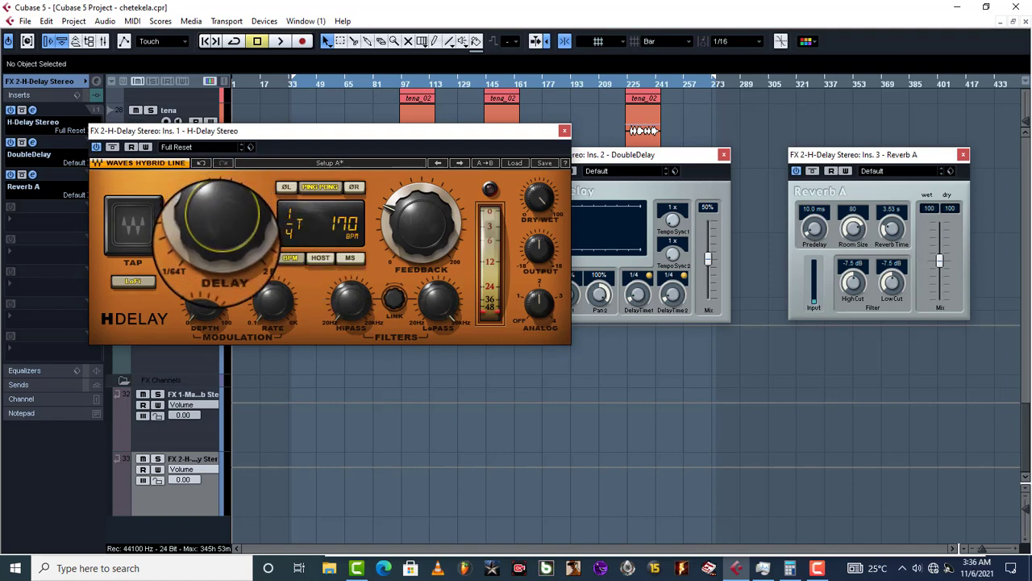
pyautogui.click(363, 264)
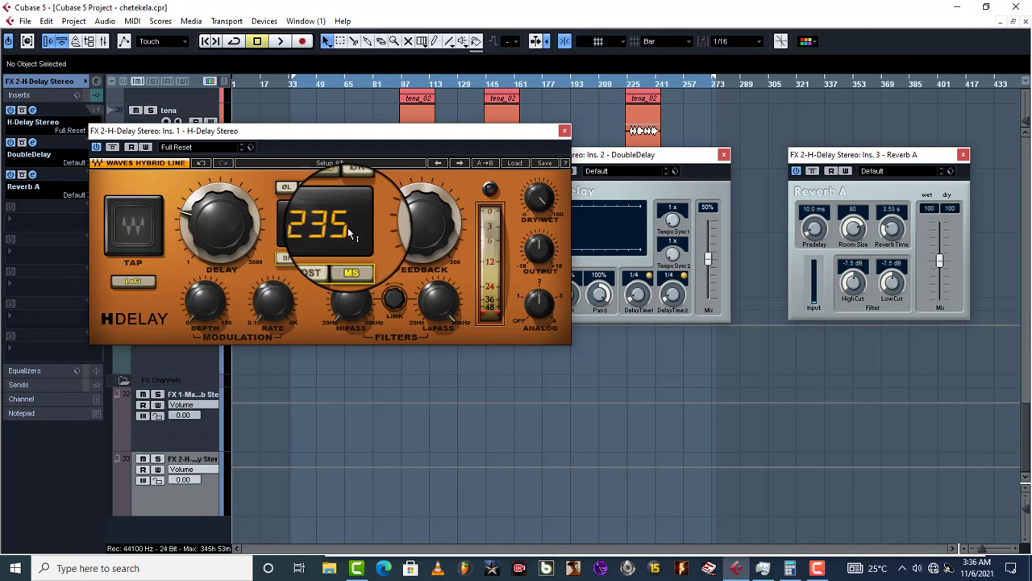
pyautogui.click(289, 255)
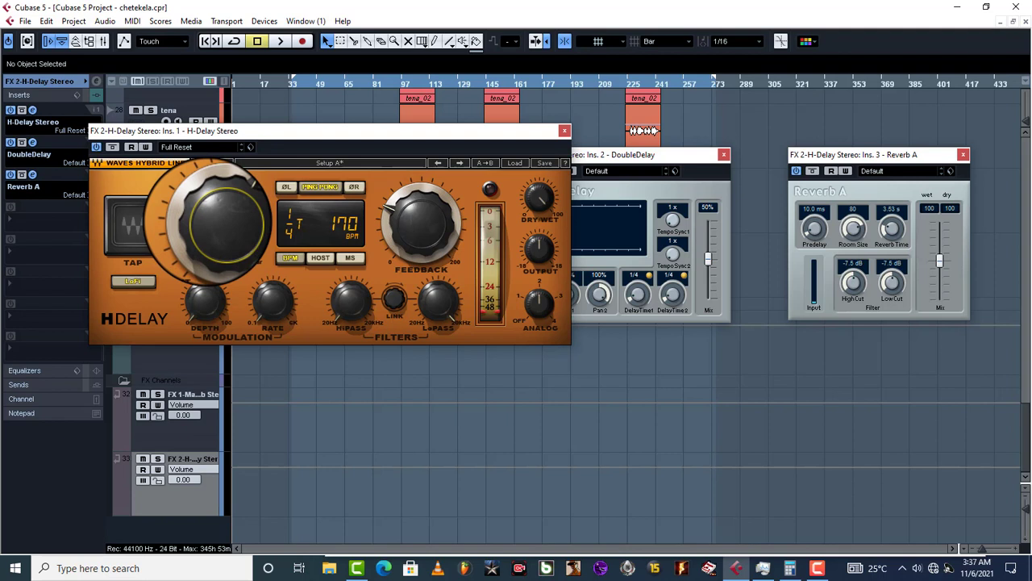
pyautogui.scroll(1, 207, 213)
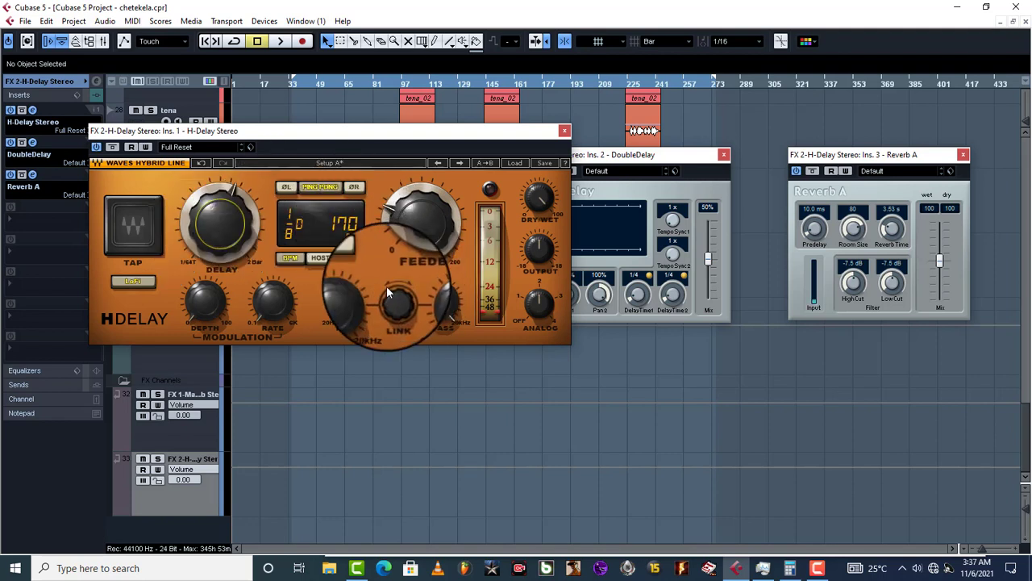
pyautogui.click(349, 257)
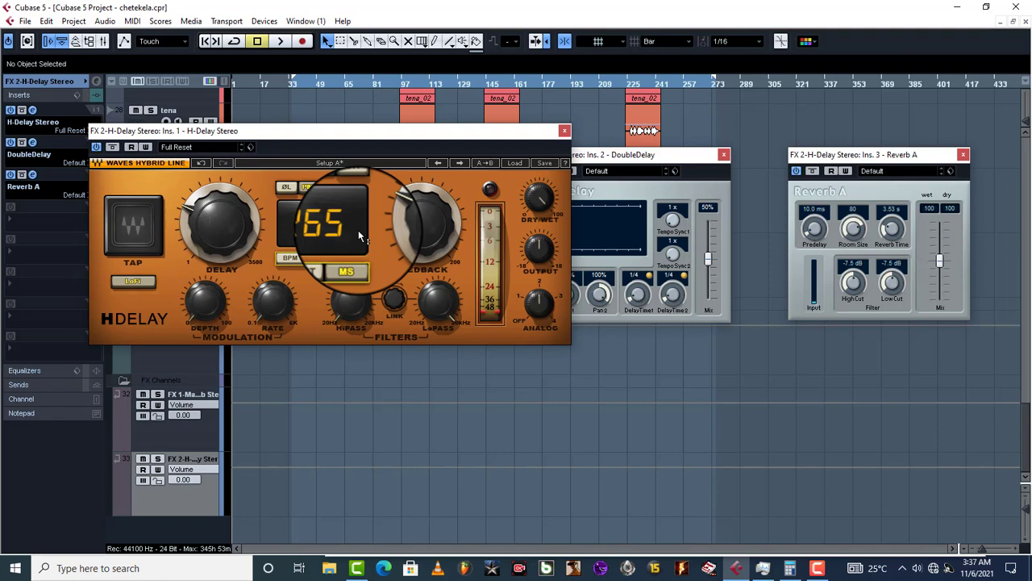
pyautogui.click(290, 258)
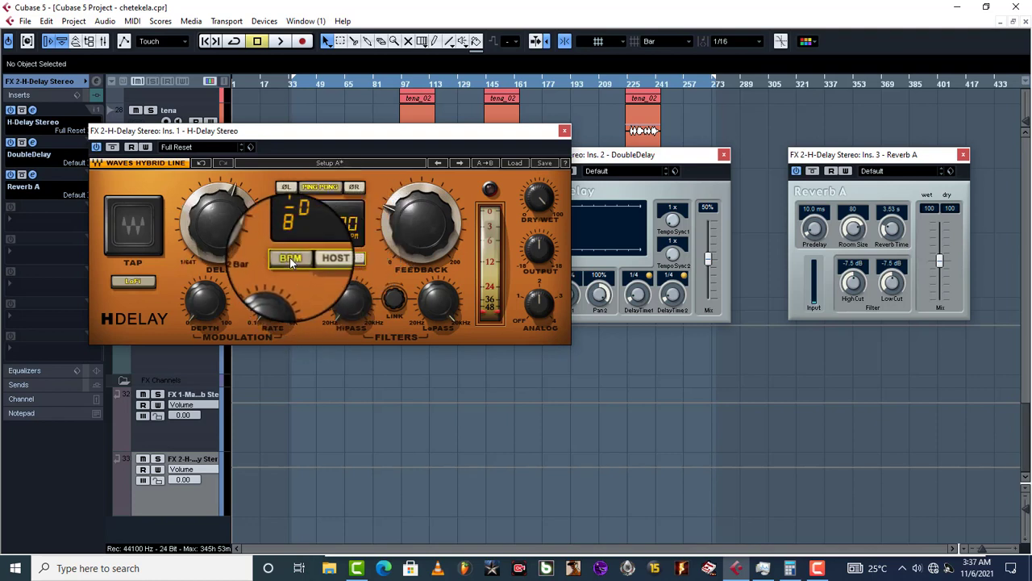
# Step: Return H-Delay to 1/4, then shorten DoubleDelay's DelayTime1 from 1/4 to 1/8
pyautogui.moveTo(208, 239); pyautogui.dragTo(208, 218)
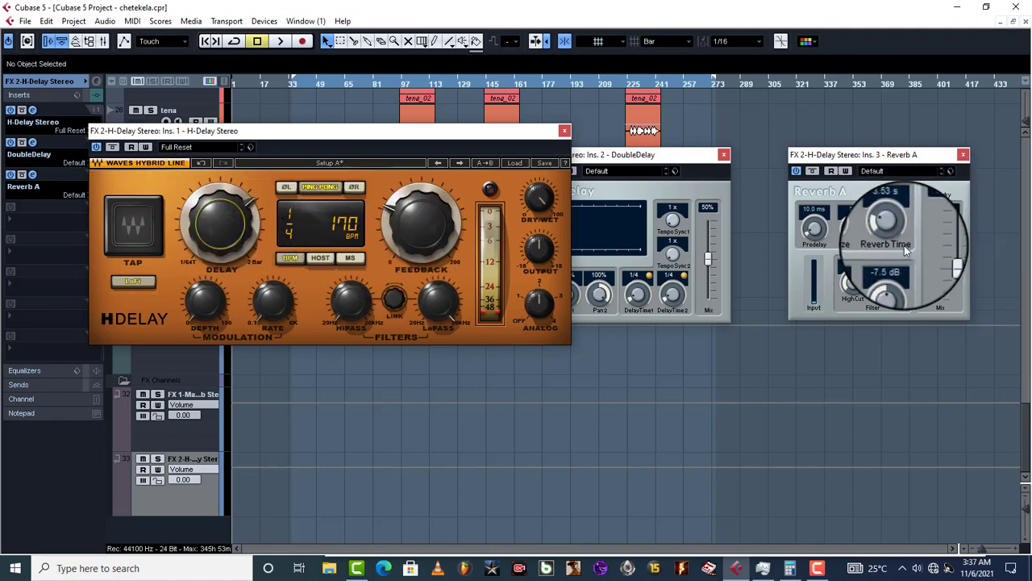
pyautogui.click(641, 155)
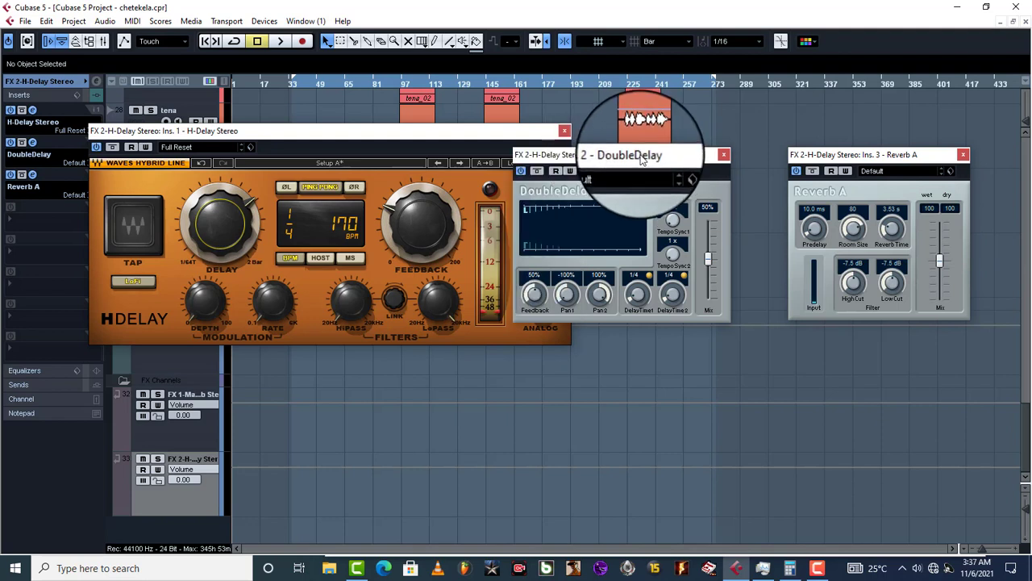
pyautogui.moveTo(641, 154); pyautogui.dragTo(439, 140)
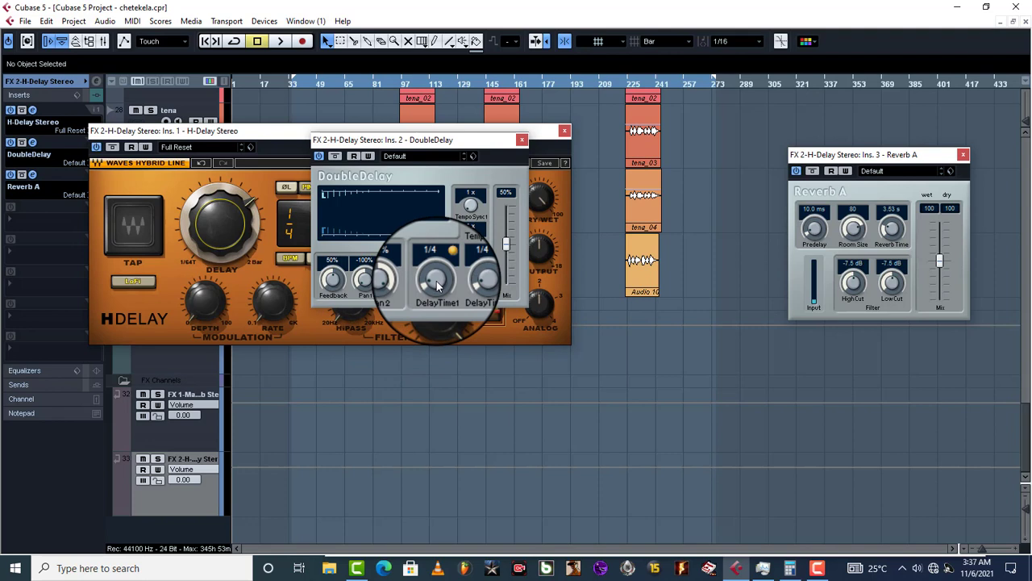
pyautogui.moveTo(430, 139); pyautogui.dragTo(504, 148)
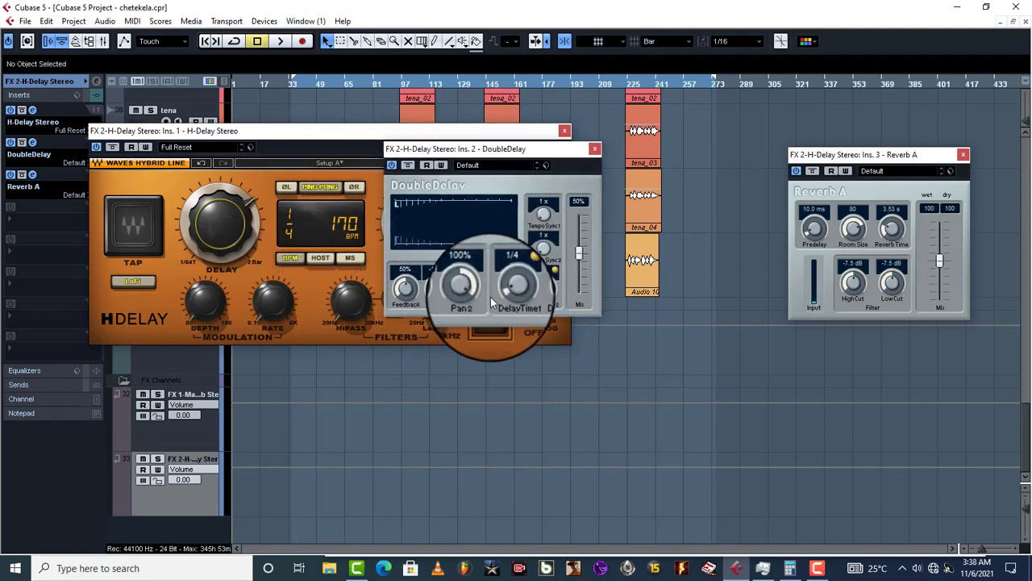
pyautogui.moveTo(507, 293); pyautogui.dragTo(546, 284)
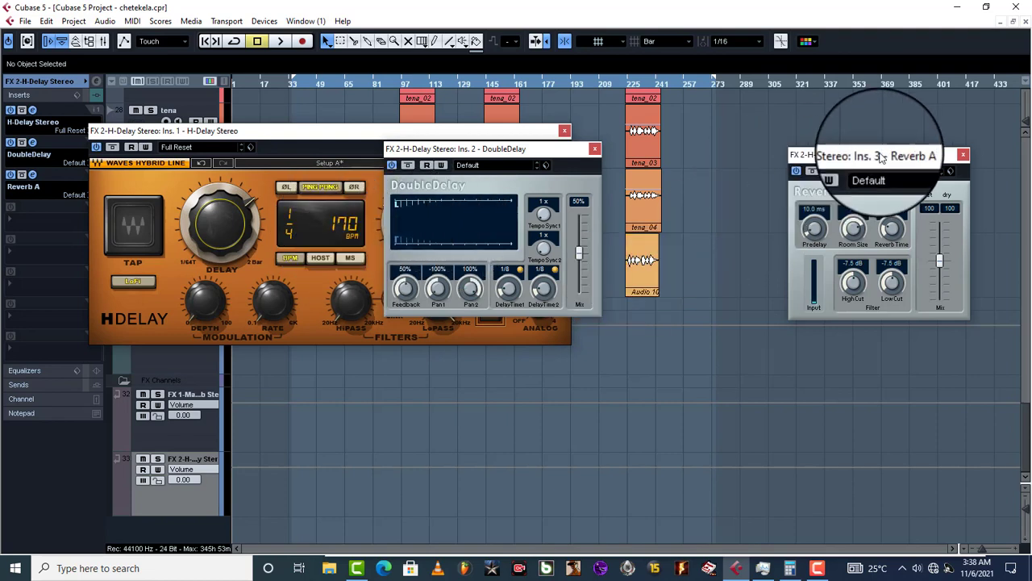
# Step: Place the Reverb A window left, next to DoubleDelay, so all three plugins sit side by side
pyautogui.moveTo(921, 157); pyautogui.dragTo(837, 138)
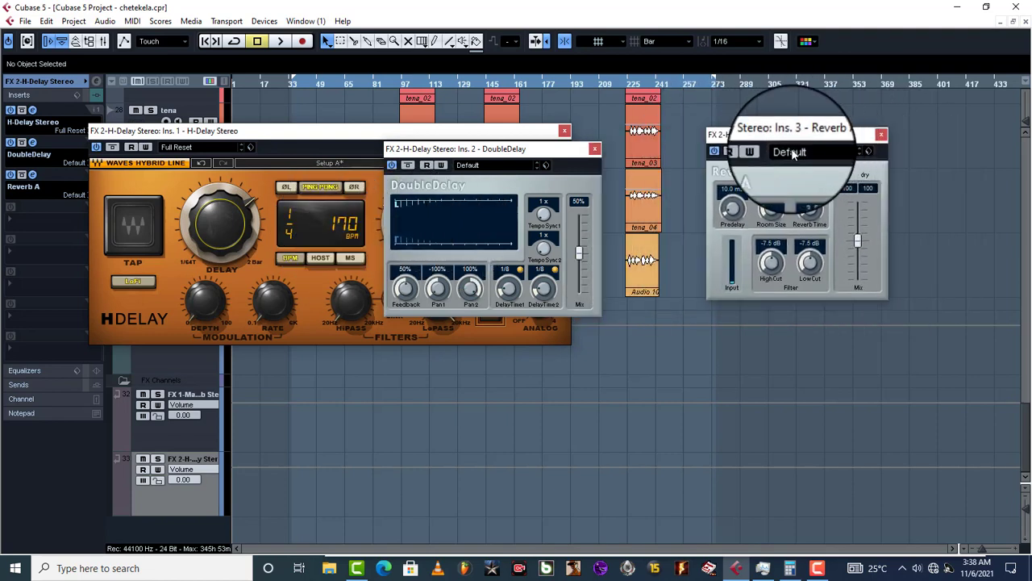